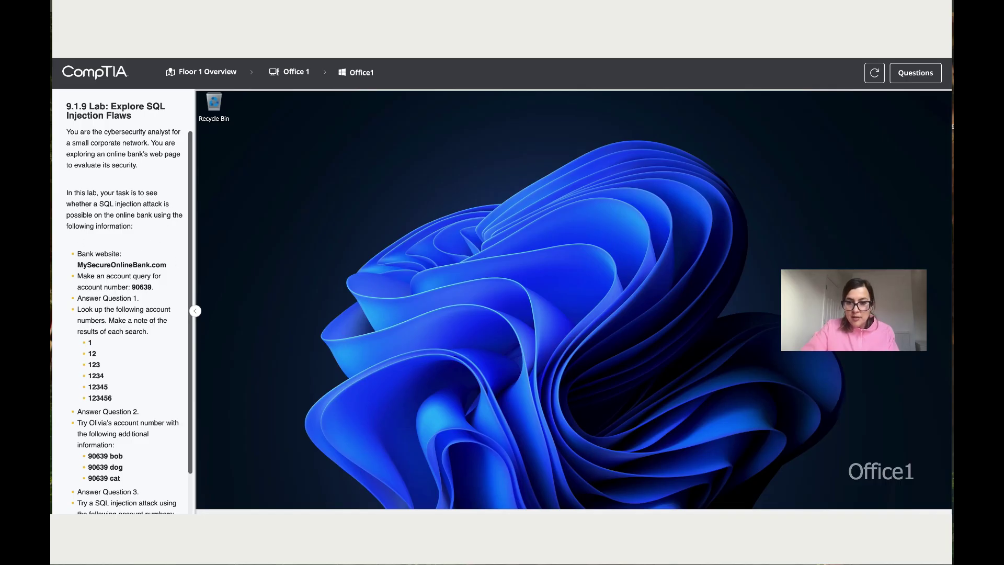
Step: Open the Chrome browser and load the bank website MySecureOnlineBank.com named in the lab instructions
click(637, 520)
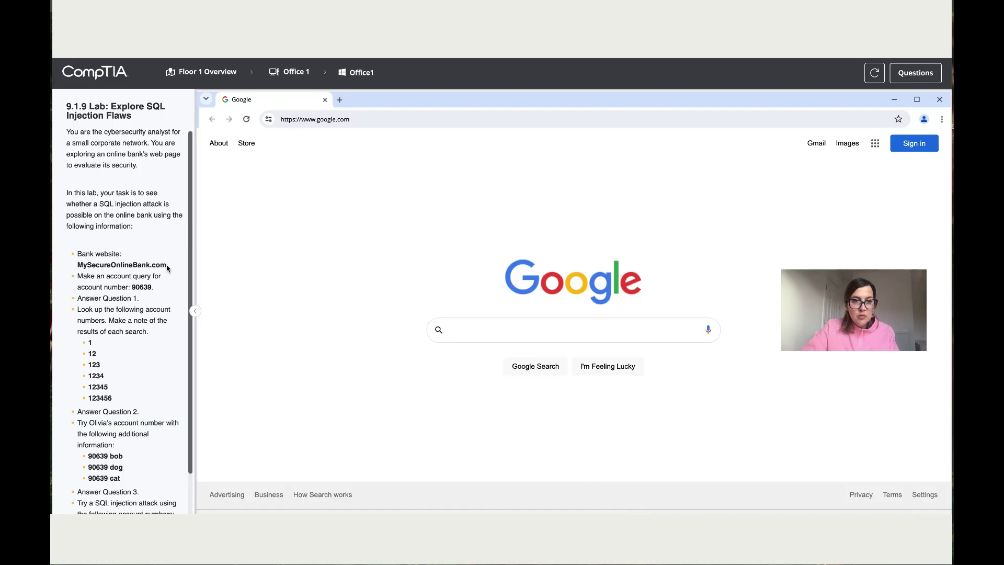
drag(167, 267, 76, 266)
key(ctrl+c)
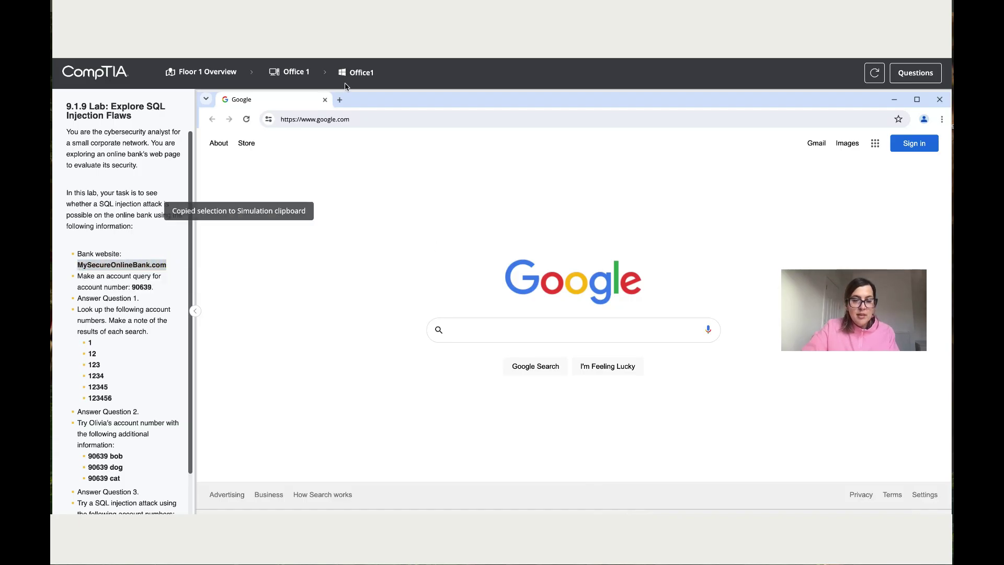
click(360, 119)
key(BackSpace)
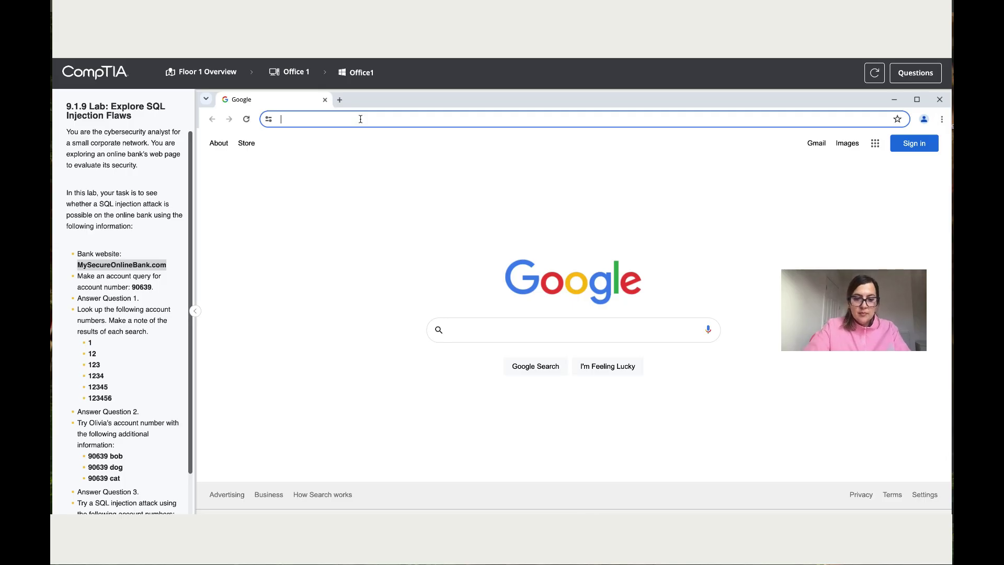
key(ctrl+v)
key(Return)
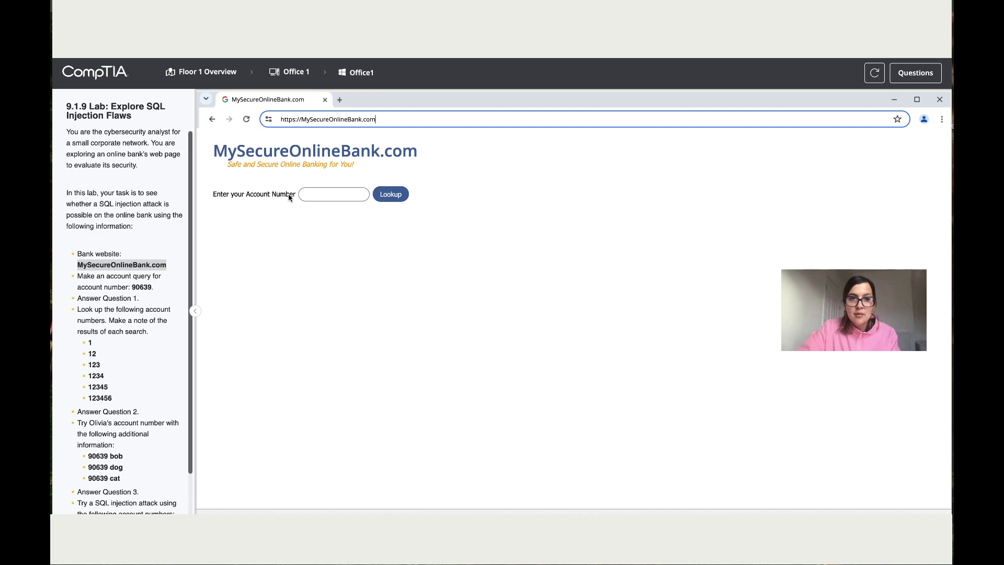
Step: Look up the account number given for the first account query in the lab instructions on the bank's page
scroll(167, 301, down, 1)
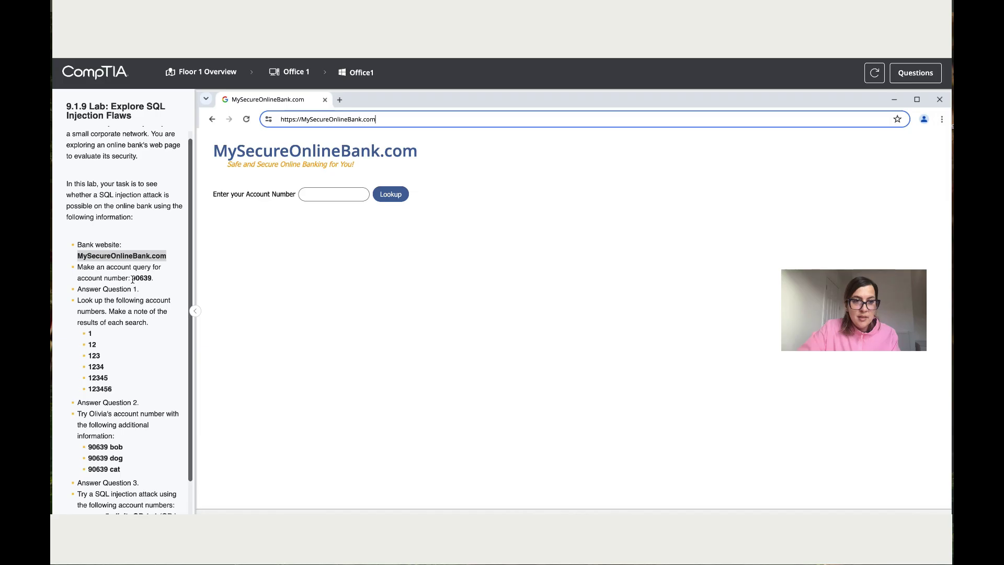
double_click(138, 278)
key(ctrl+c)
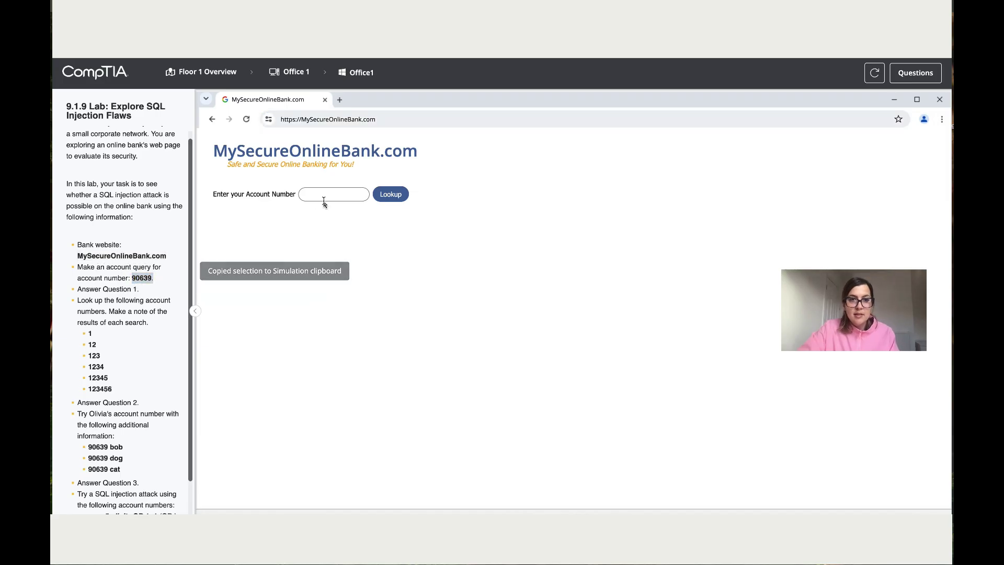
click(322, 199)
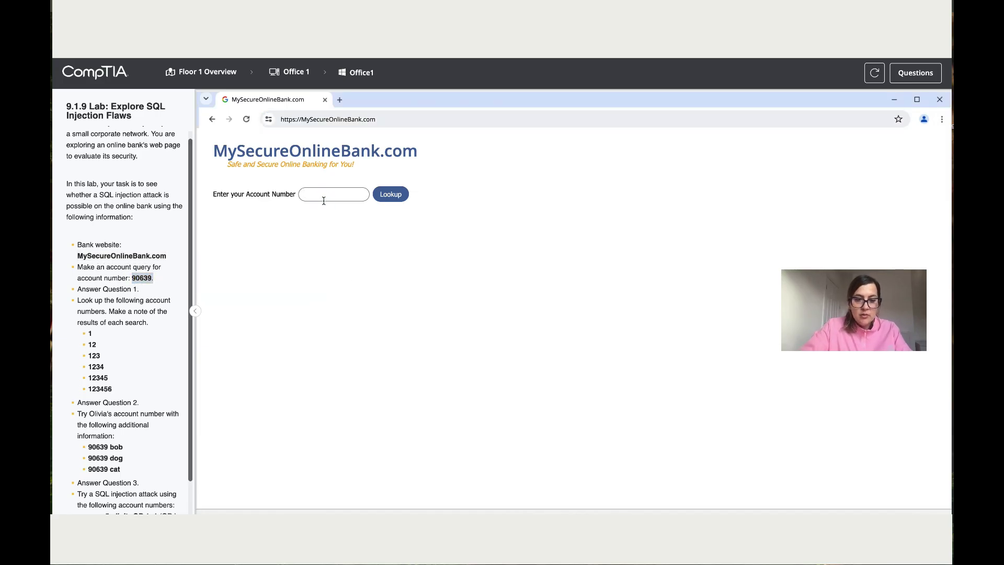
key(ctrl+v)
click(398, 195)
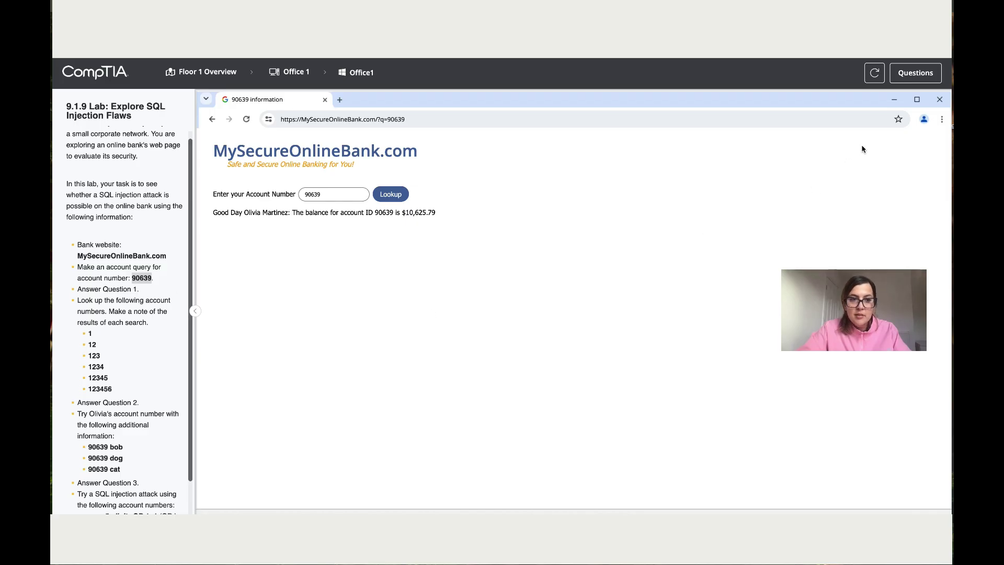
Step: Answer lab question 1 with the account balance 10,625.79 and minimize the lab questions
click(915, 73)
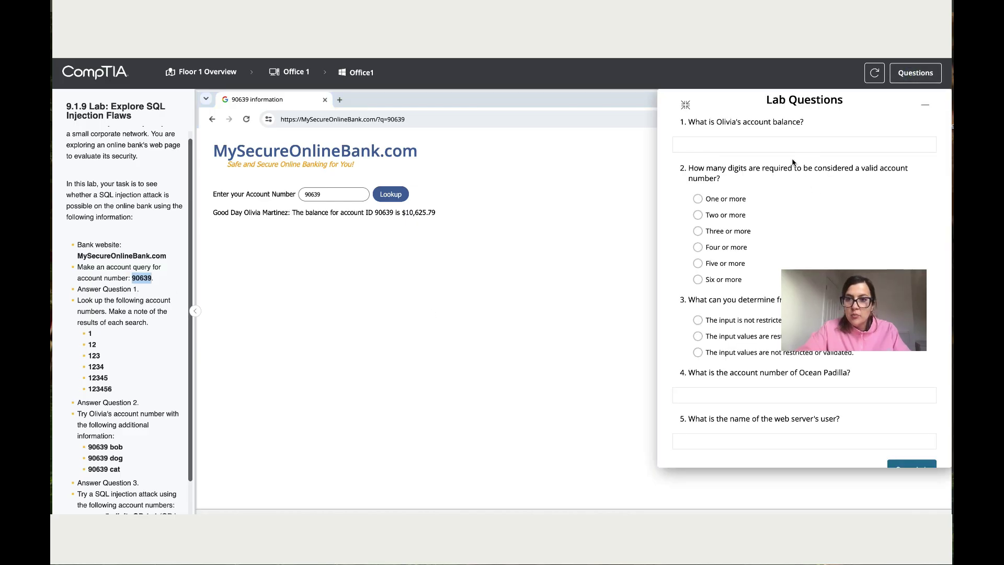
click(737, 141)
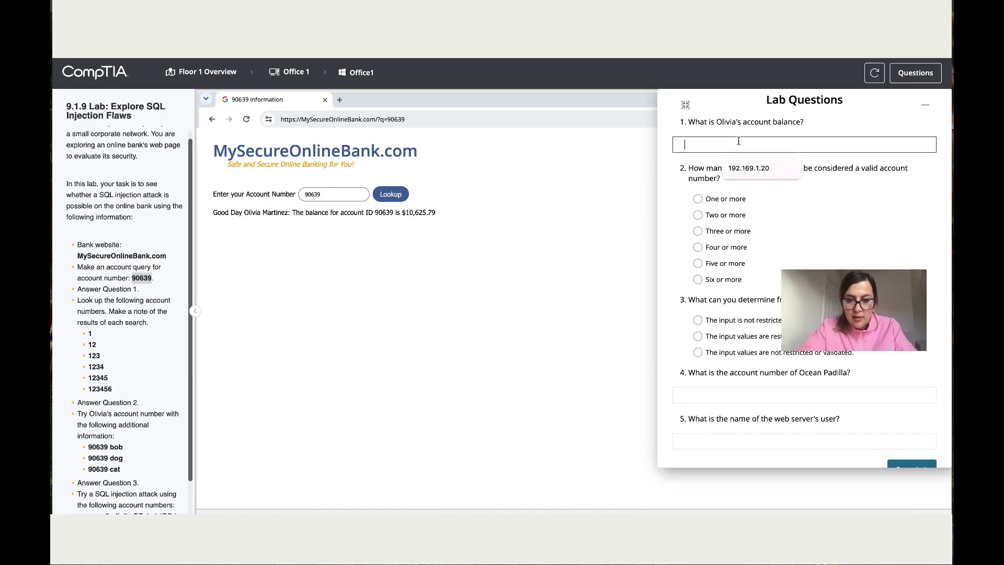
text(10)
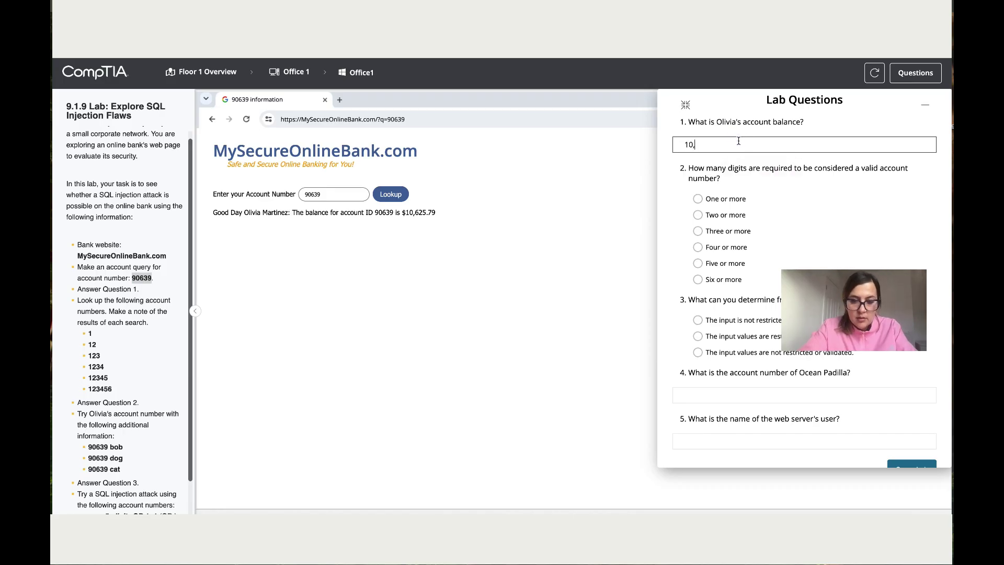
text(,6)
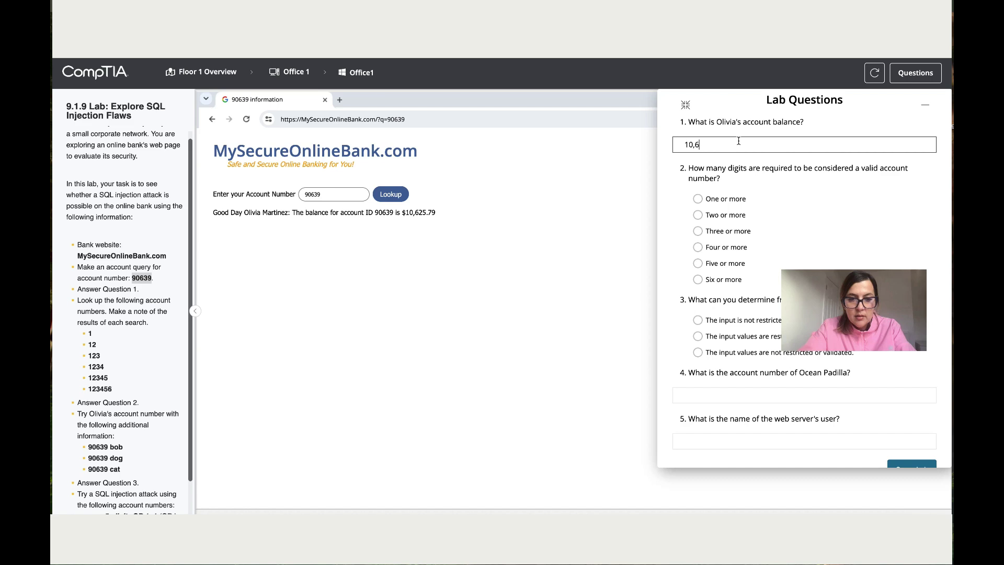
text(25)
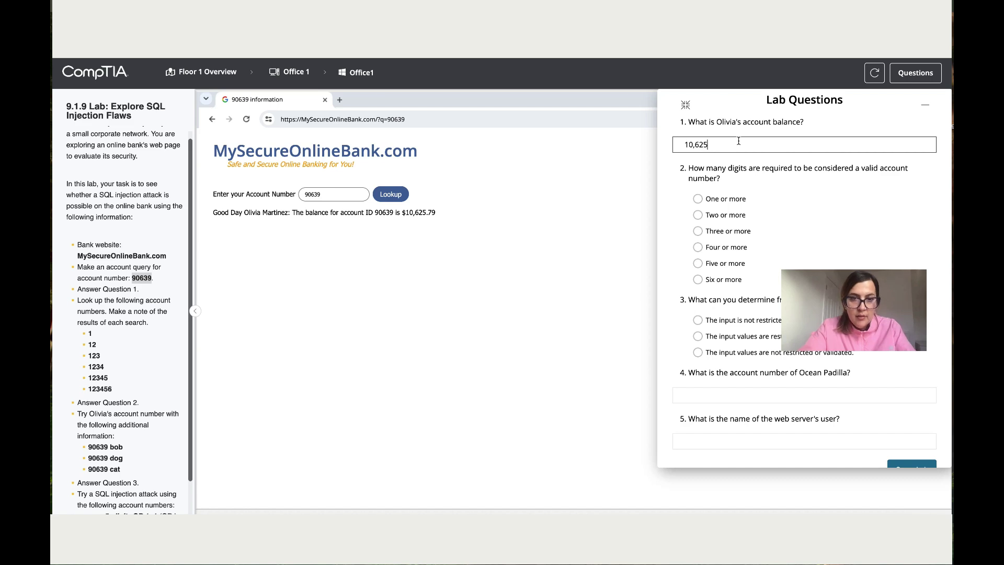
text(.)
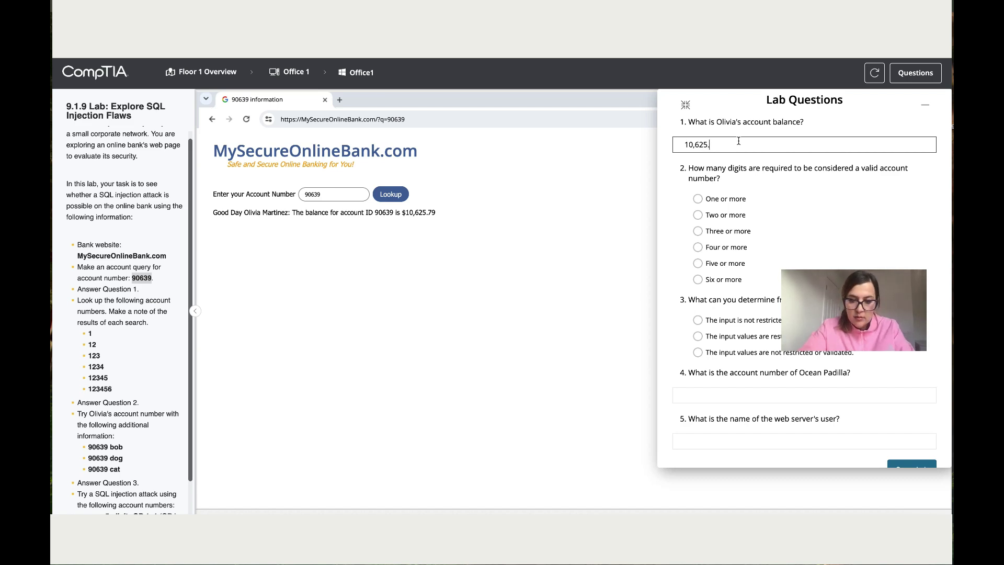
text(79)
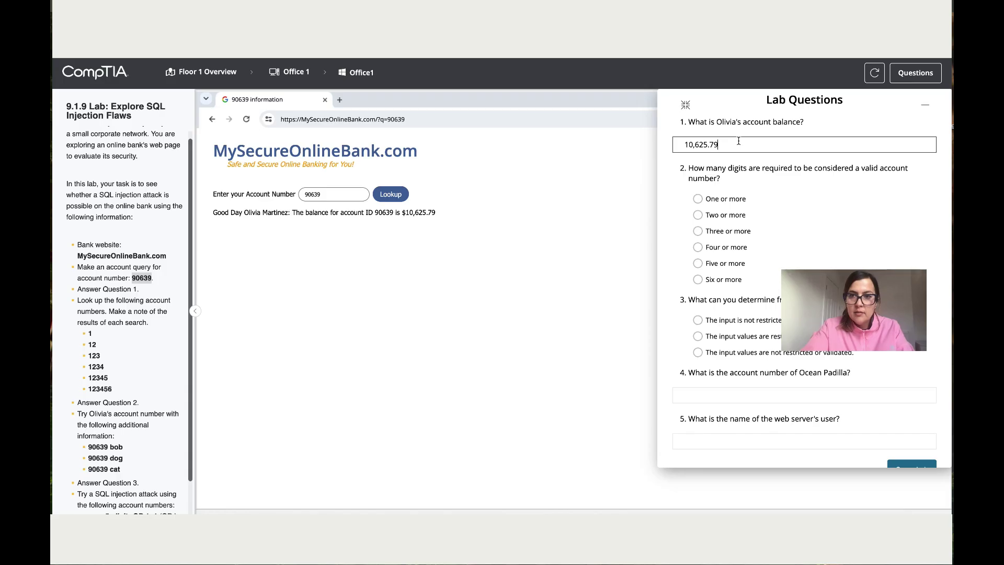
click(923, 108)
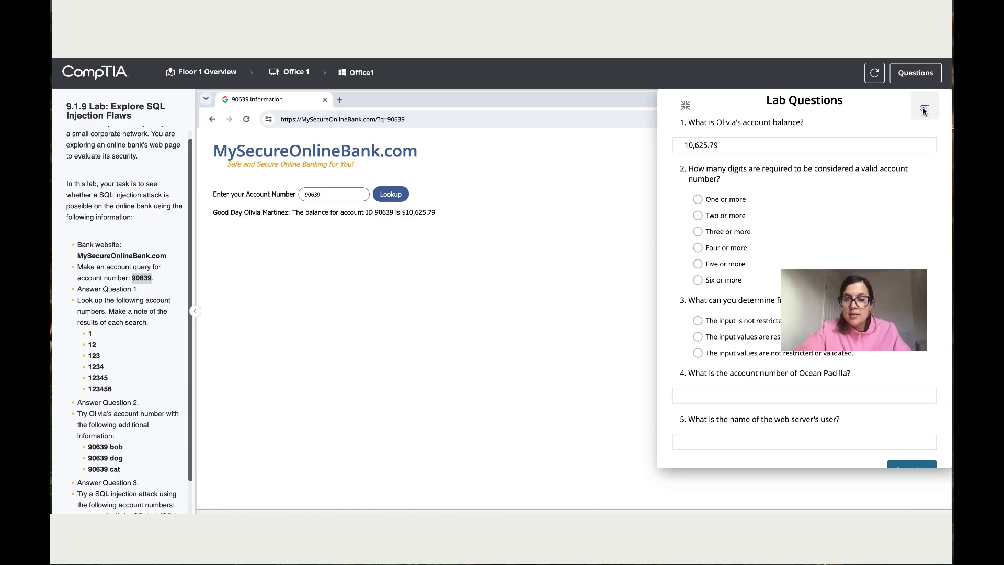
Step: Look up the one-, two- and three-digit test account numbers from the lab's list, one after another
click(155, 289)
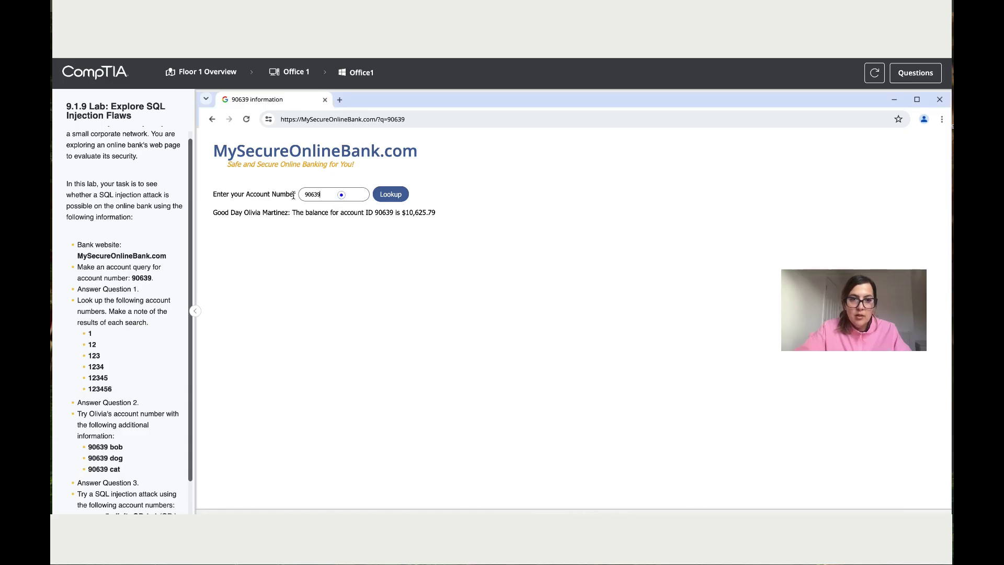
drag(341, 194, 275, 194)
text(1)
key(Return)
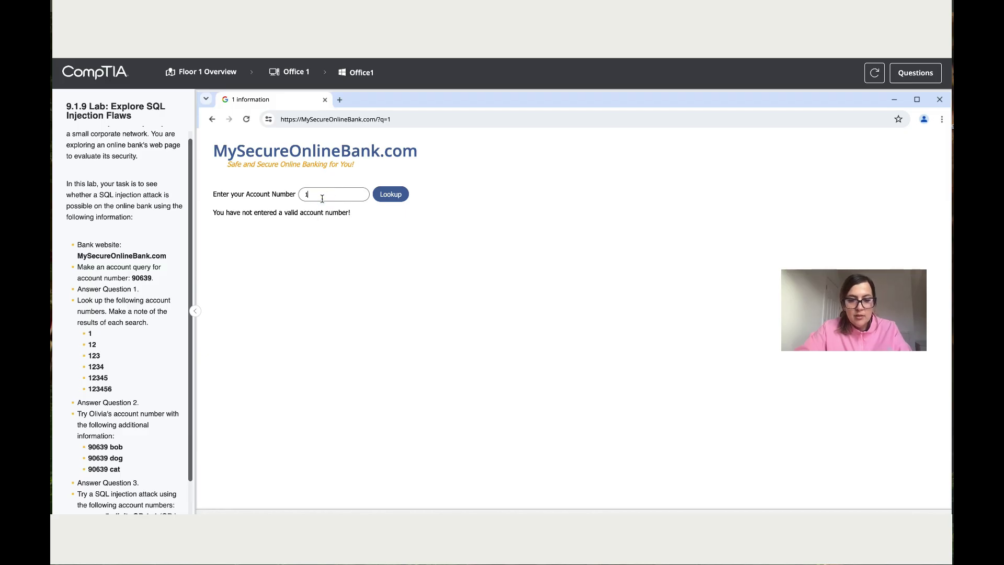
text(2)
click(389, 194)
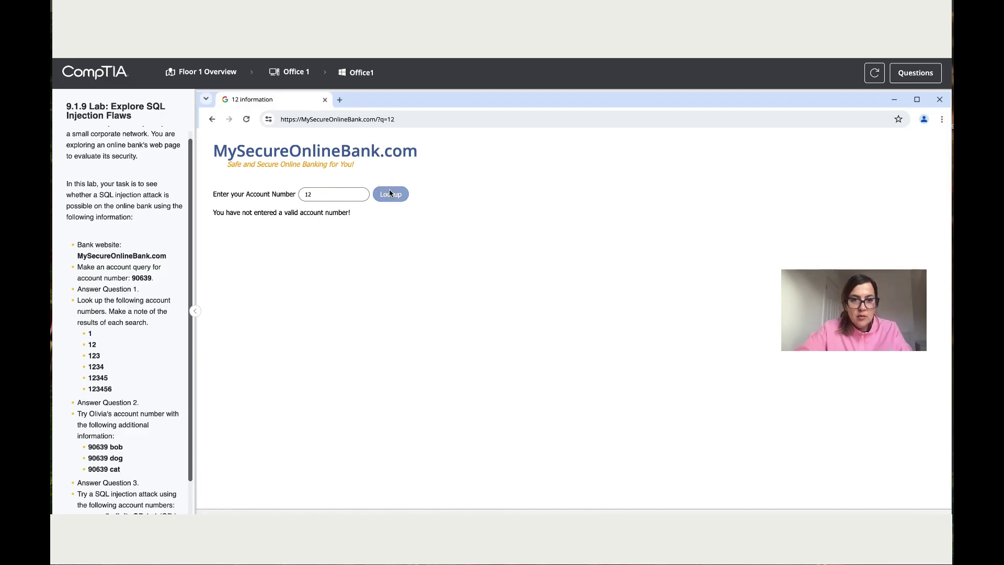
click(334, 195)
text(3)
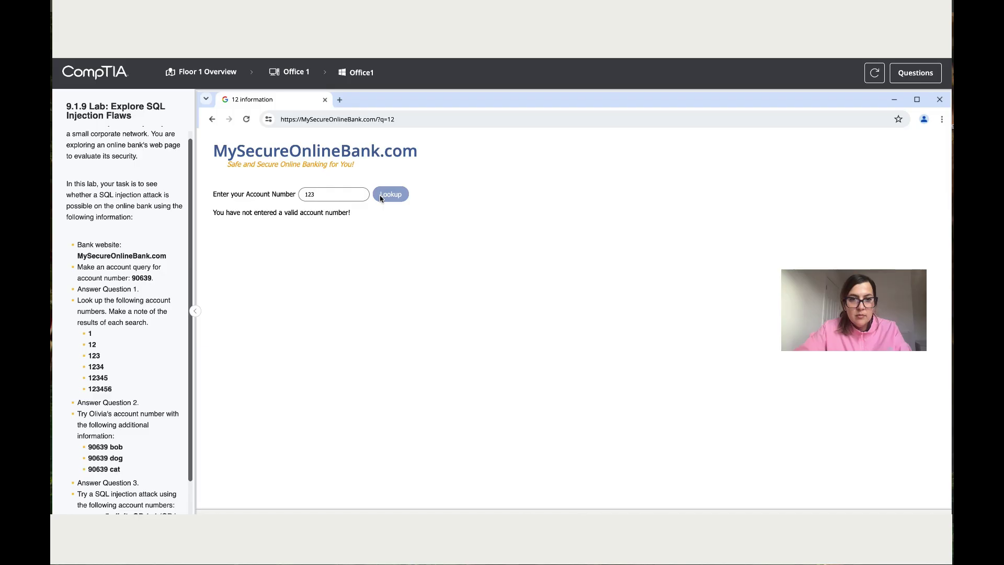
click(390, 194)
Step: Look up the four-, five- and six-digit test account numbers from the lab's list, one after another
click(350, 195)
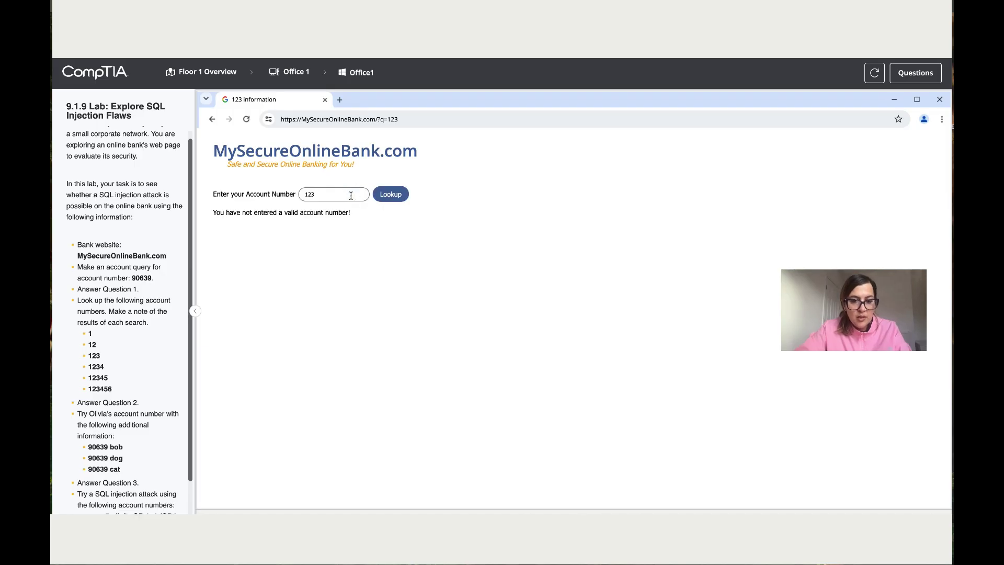
text(4)
click(394, 195)
click(351, 196)
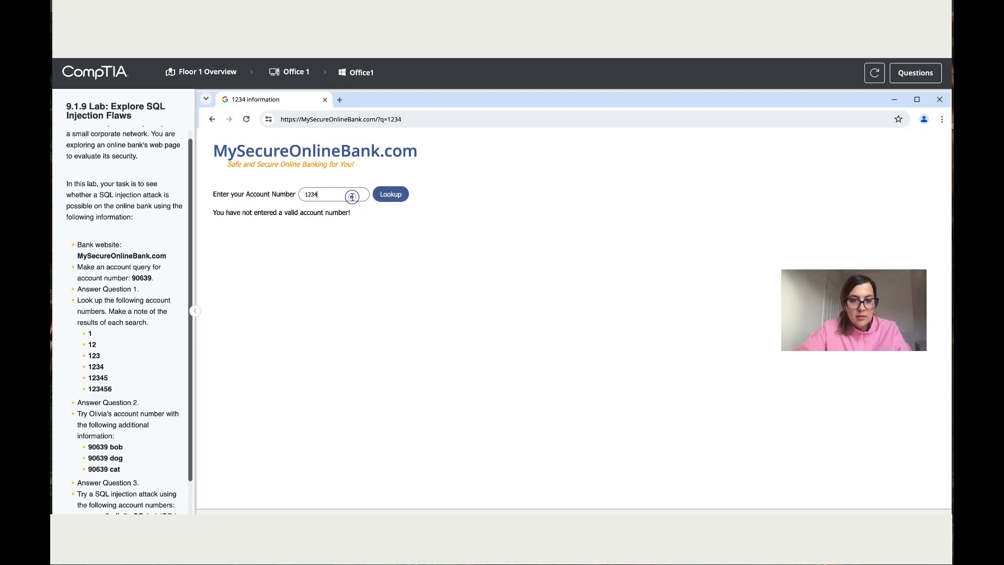
click(389, 195)
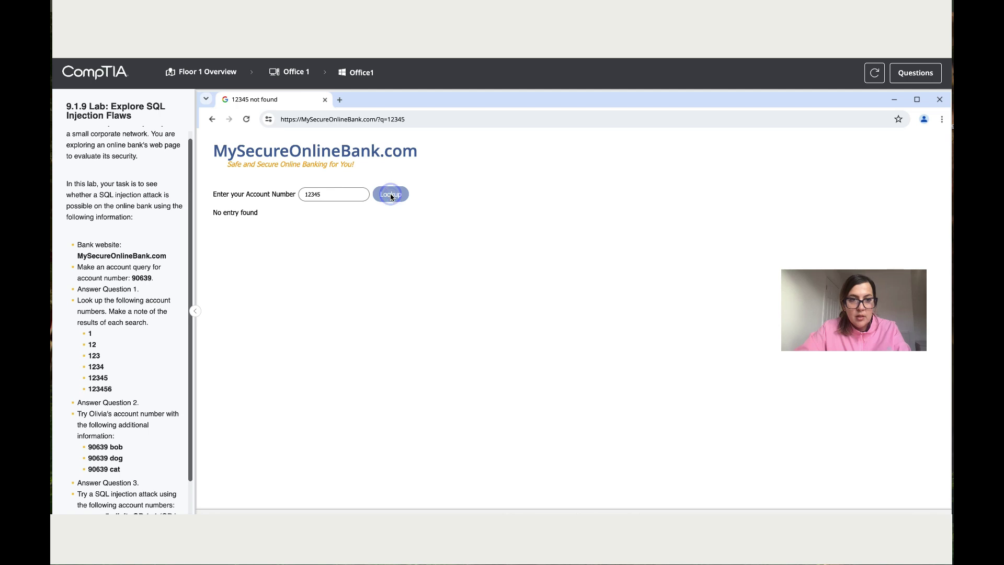
click(352, 194)
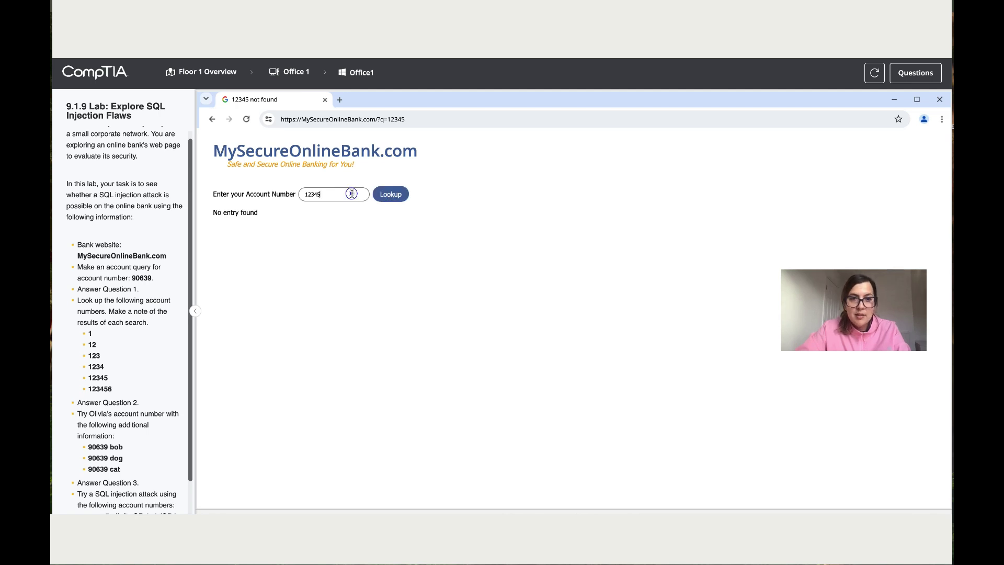
text(6)
click(392, 194)
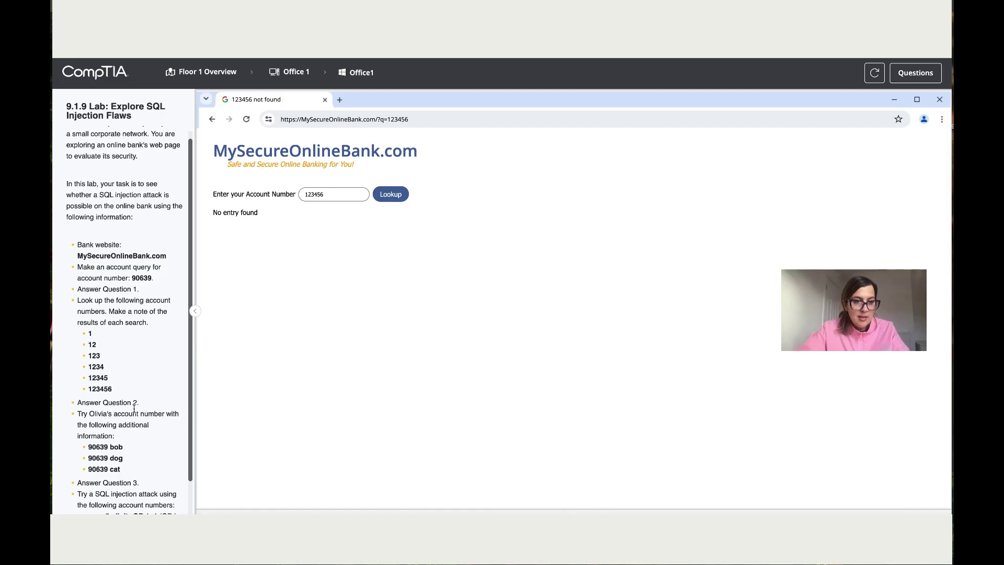
Step: Answer lab question 2 on the required number of digits with "Five or more" and minimize the lab questions
click(915, 73)
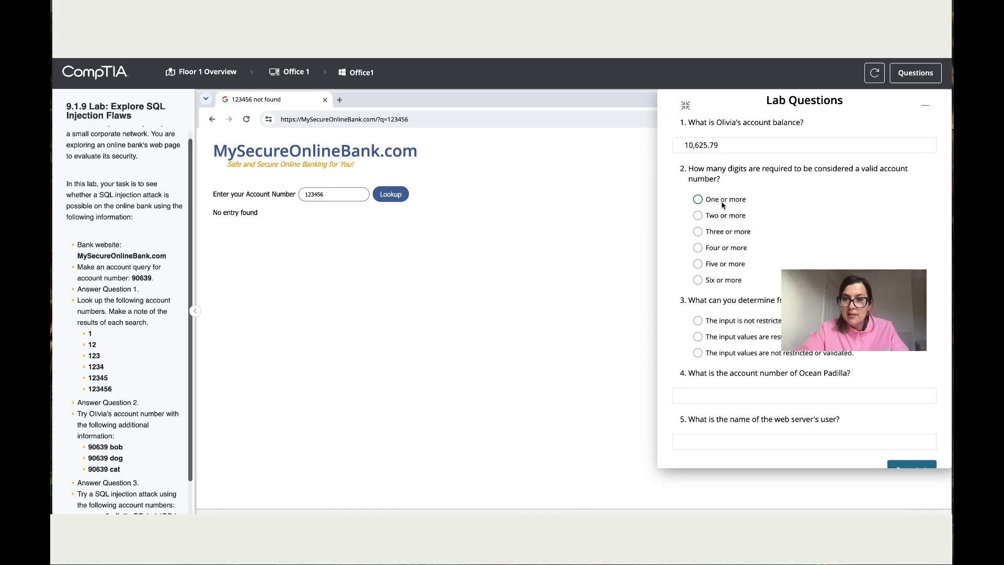
click(699, 264)
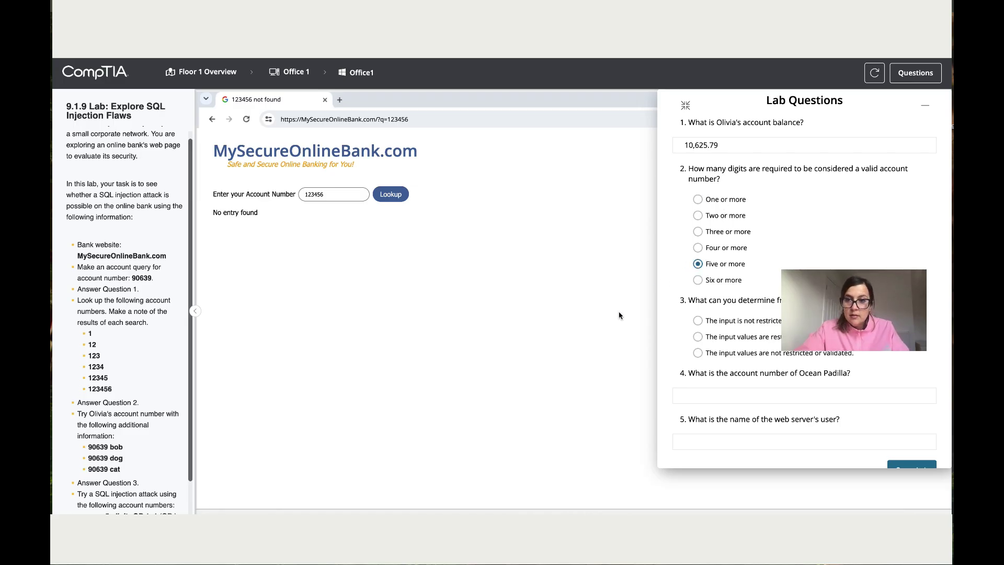
click(925, 105)
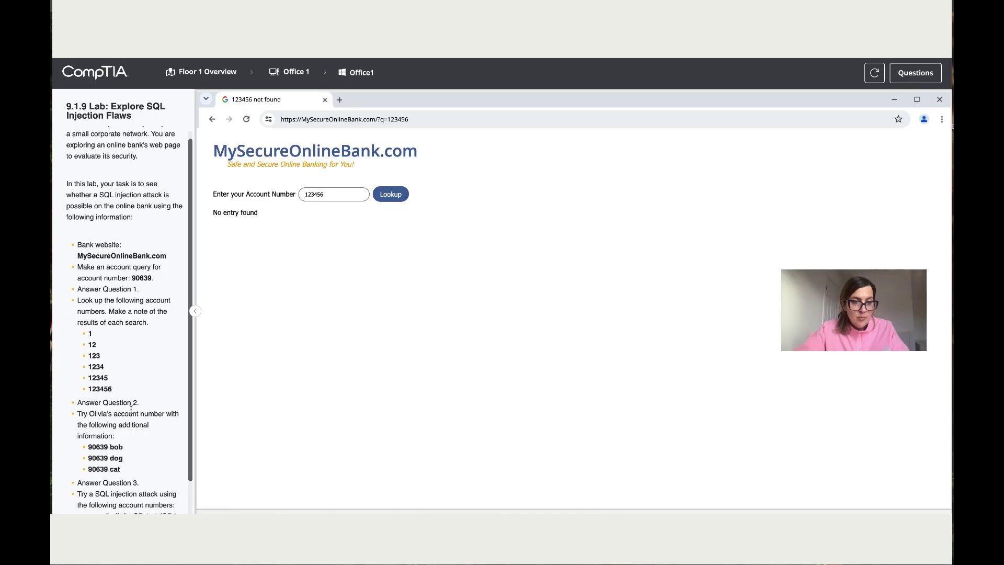
Step: Replace the bank page's lookup entry with the lab's test value, the customer's account number followed by "bob"
scroll(134, 411, down, 1)
scroll(134, 410, down, 2)
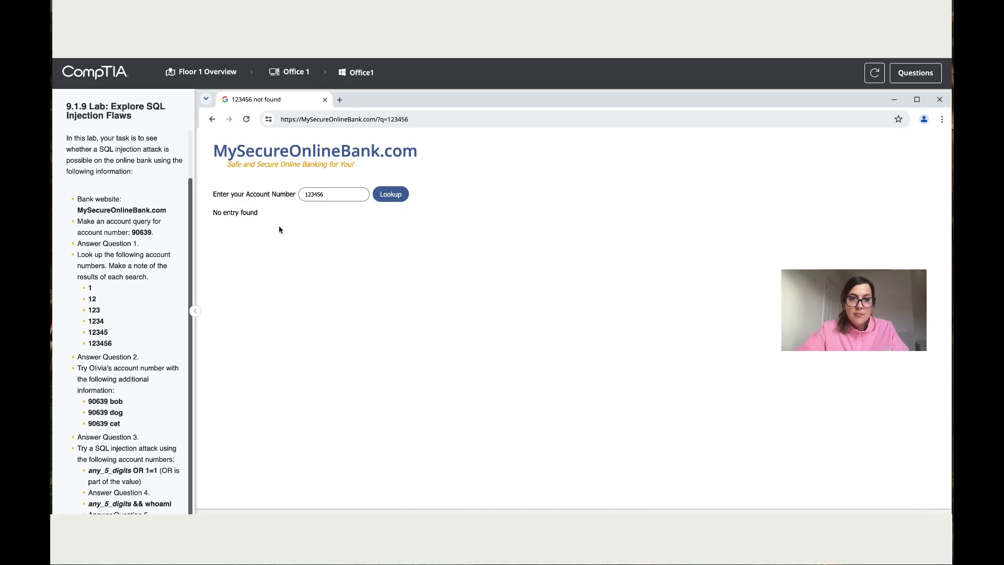
drag(90, 401, 123, 402)
key(ctrl+c)
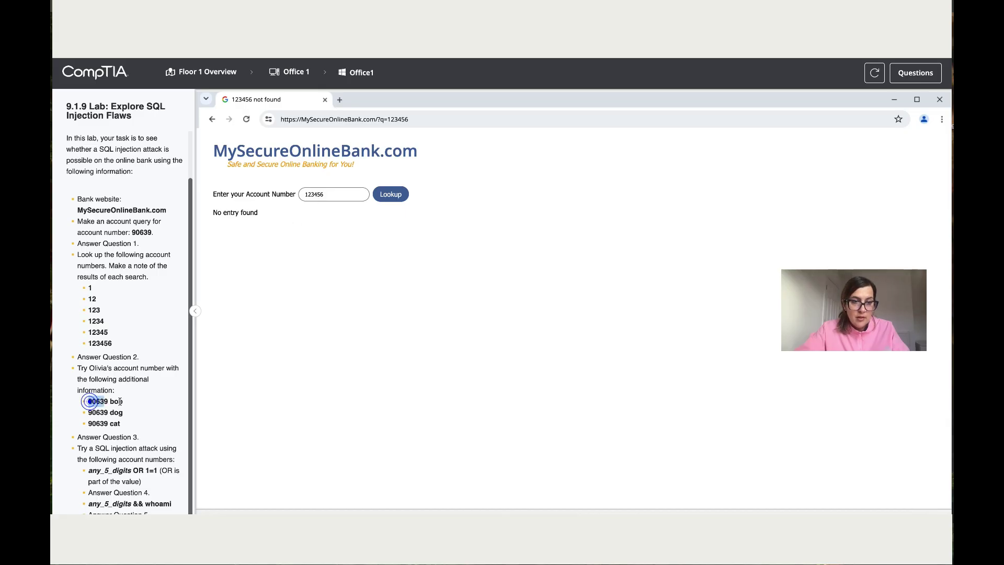
double_click(329, 195)
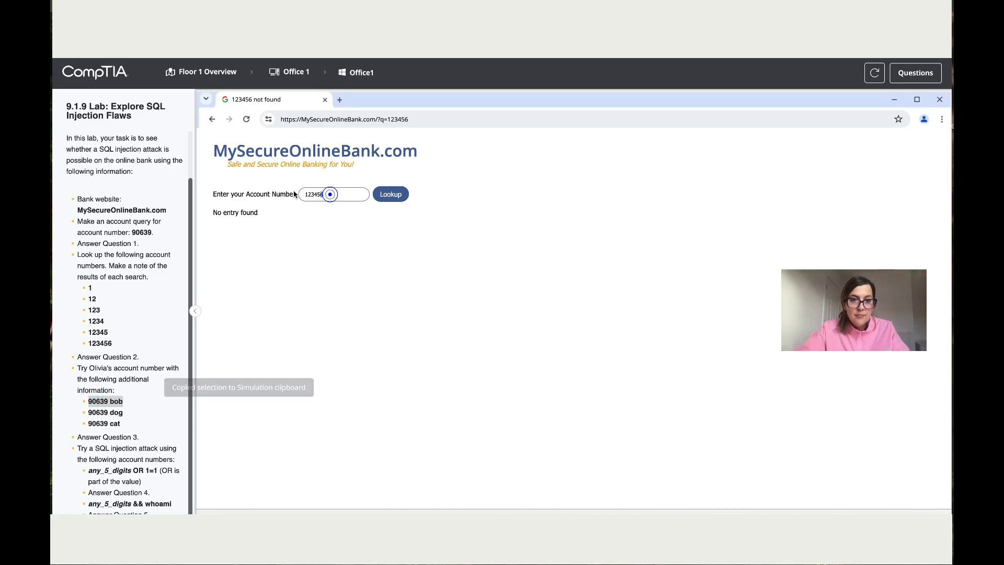
key(BackSpace)
key(ctrl+v)
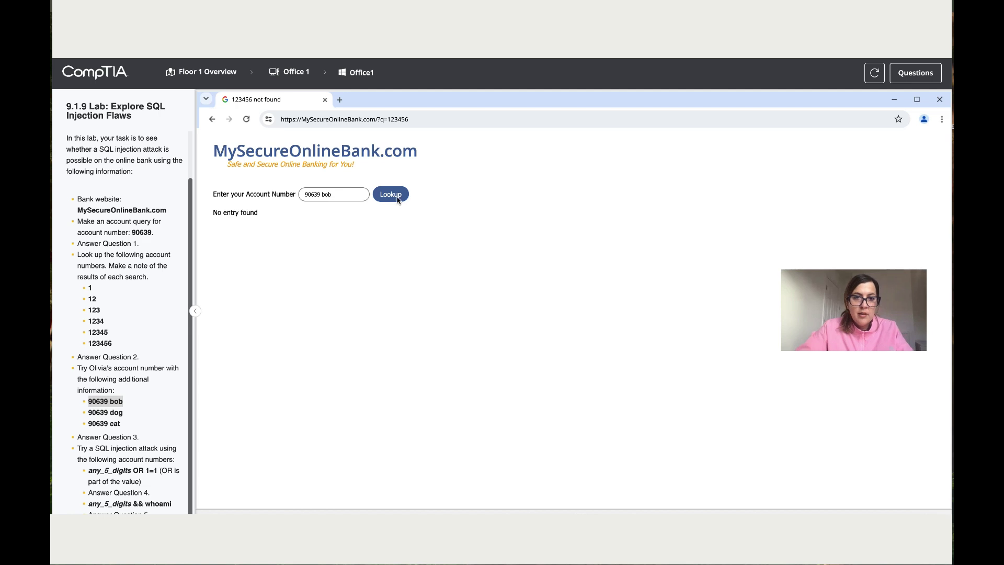
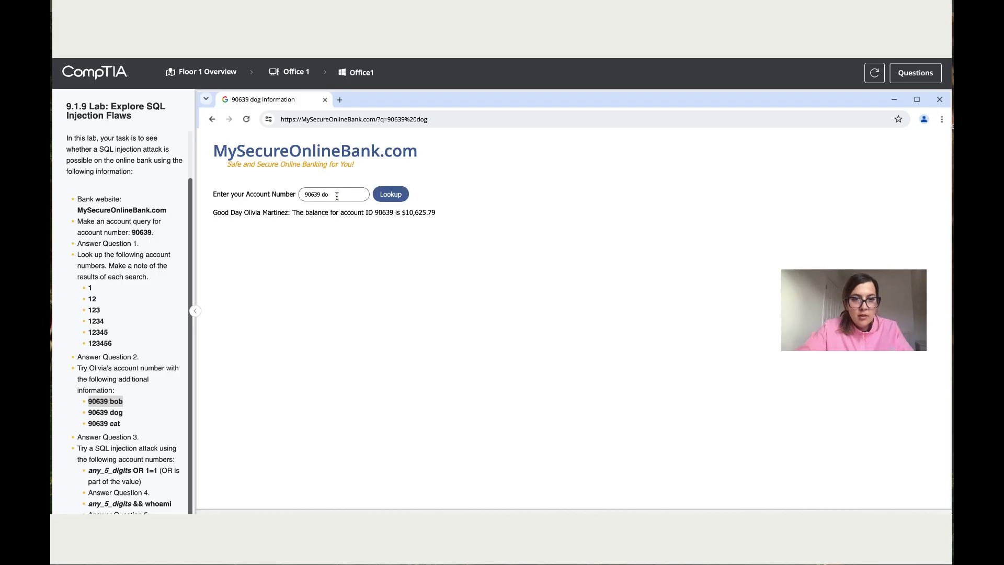
Step: Look up the lab's third test value, the customer's account number followed by "cat", on the bank page
text(cat)
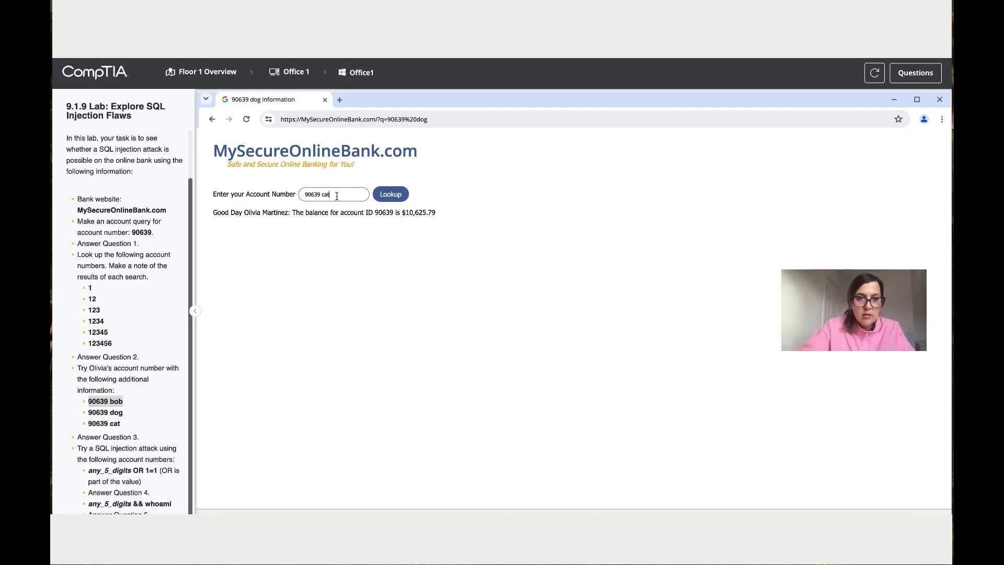
click(387, 194)
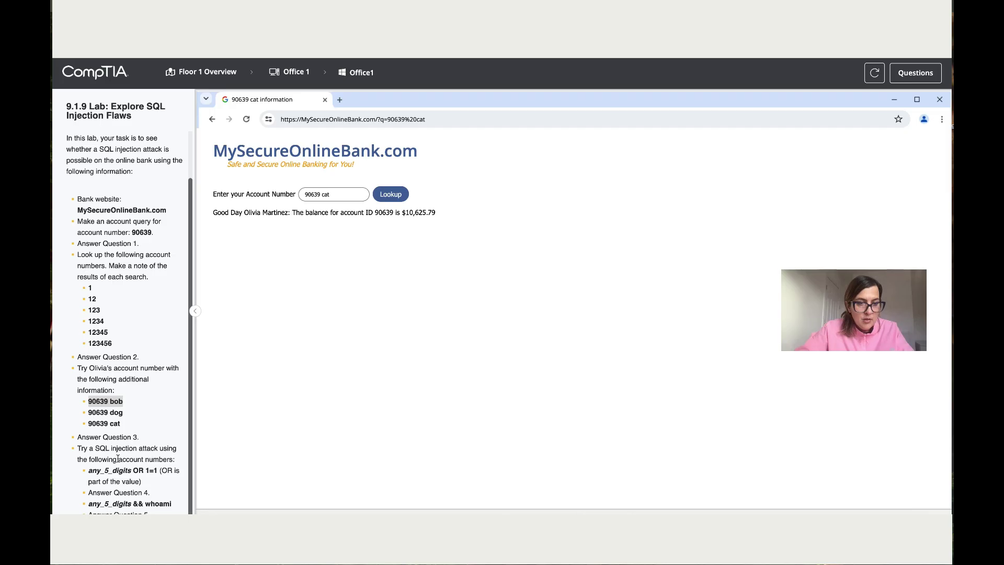
Step: Answer lab question 3 with "The input is not restricted beyond the first five digits." and minimize the lab questions
mouse_move(858, 293)
drag(859, 294, 687, 295)
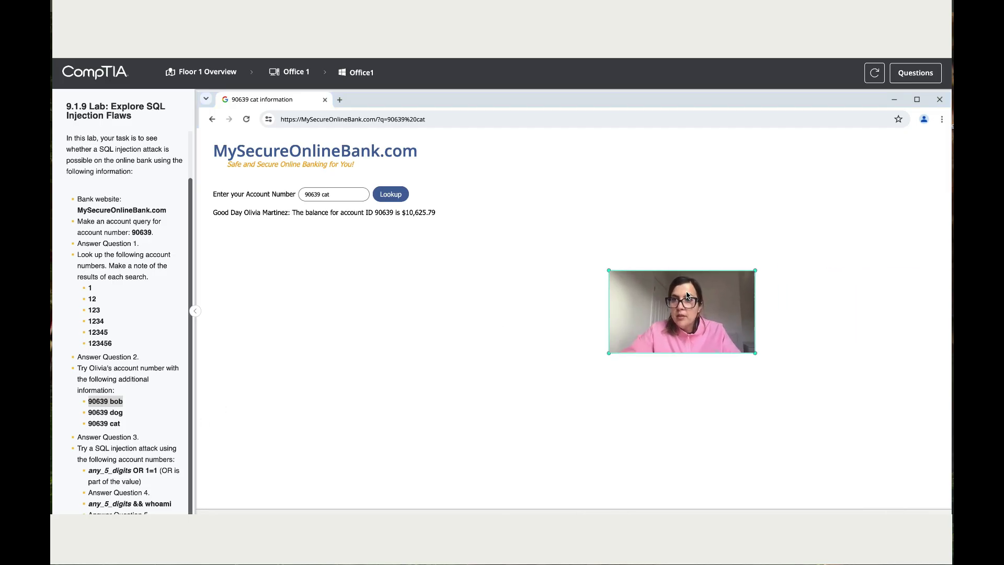
click(910, 74)
drag(680, 302, 463, 299)
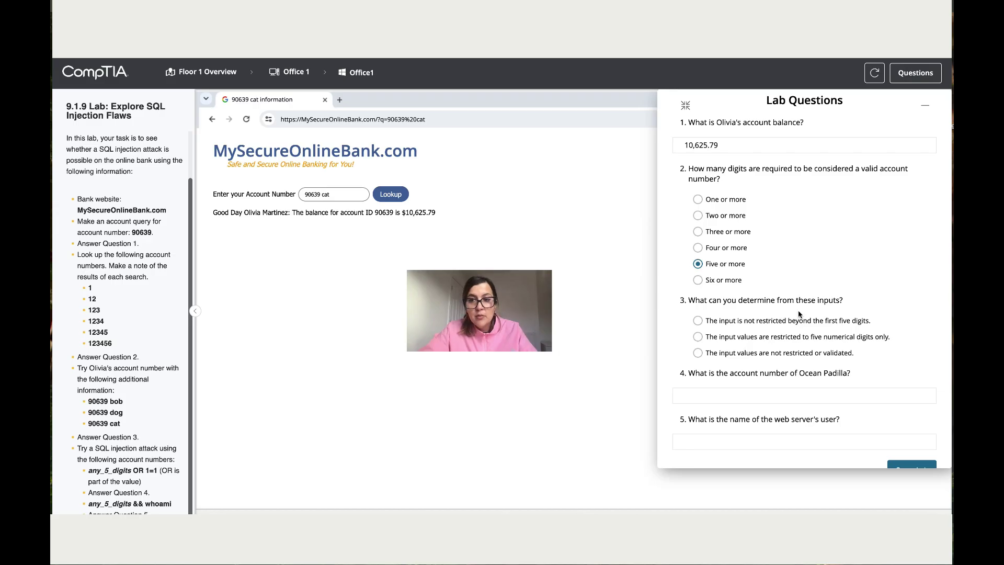
click(700, 320)
scroll(772, 322, down, 1)
scroll(904, 123, up, 1)
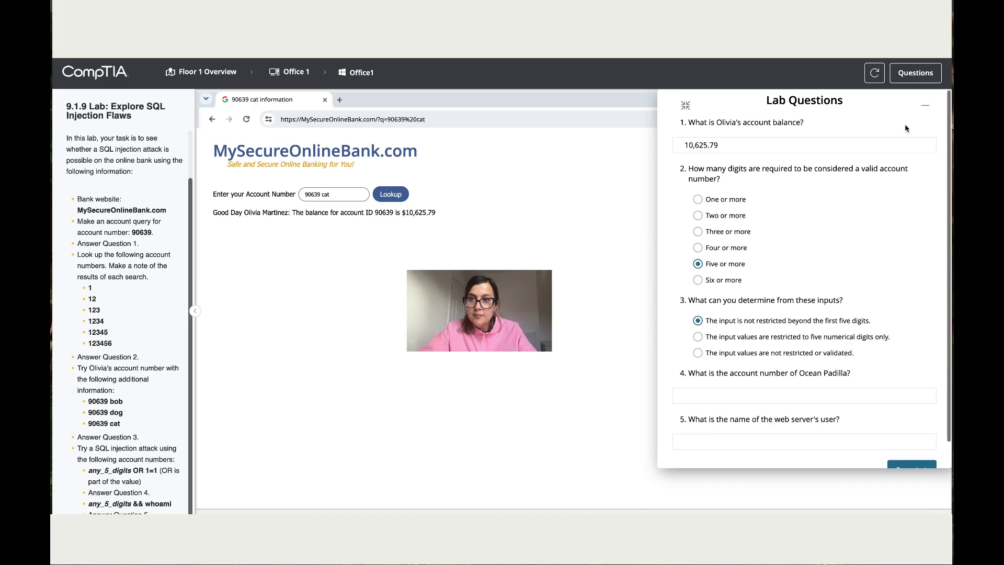
click(925, 103)
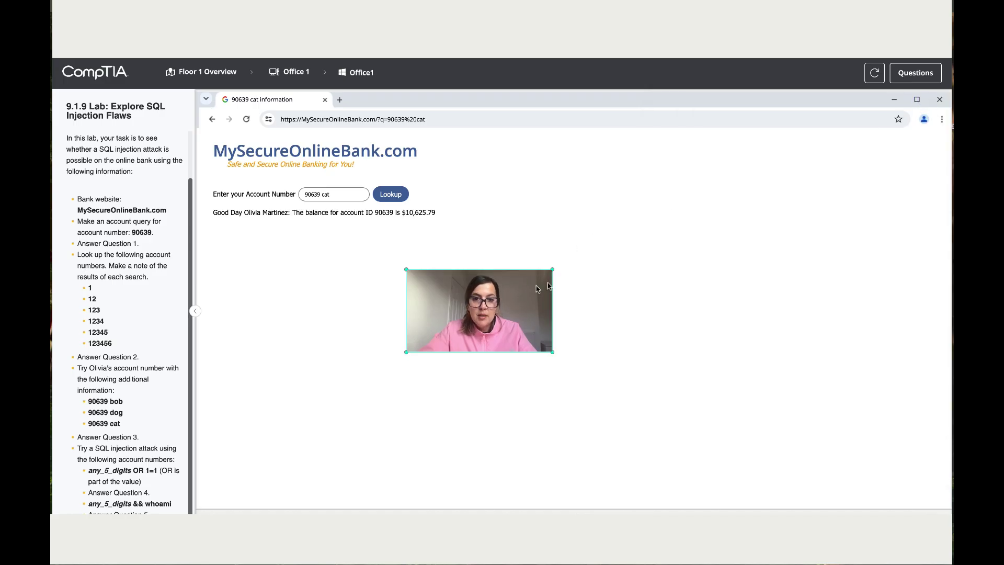
Step: Select the first SQL injection test value, "any_5_digits OR 1=1", in the lab instructions
drag(521, 293, 606, 276)
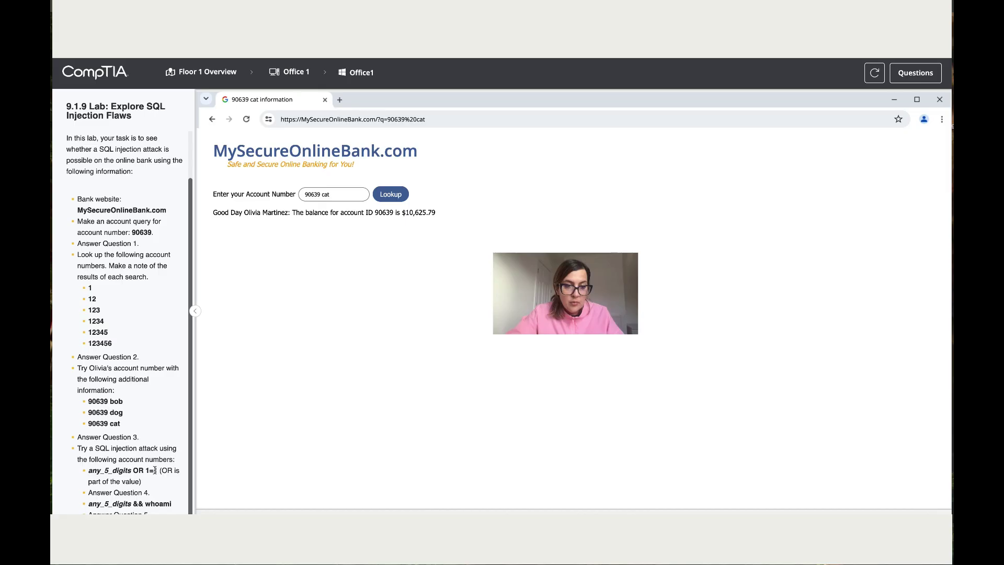
drag(158, 470, 88, 469)
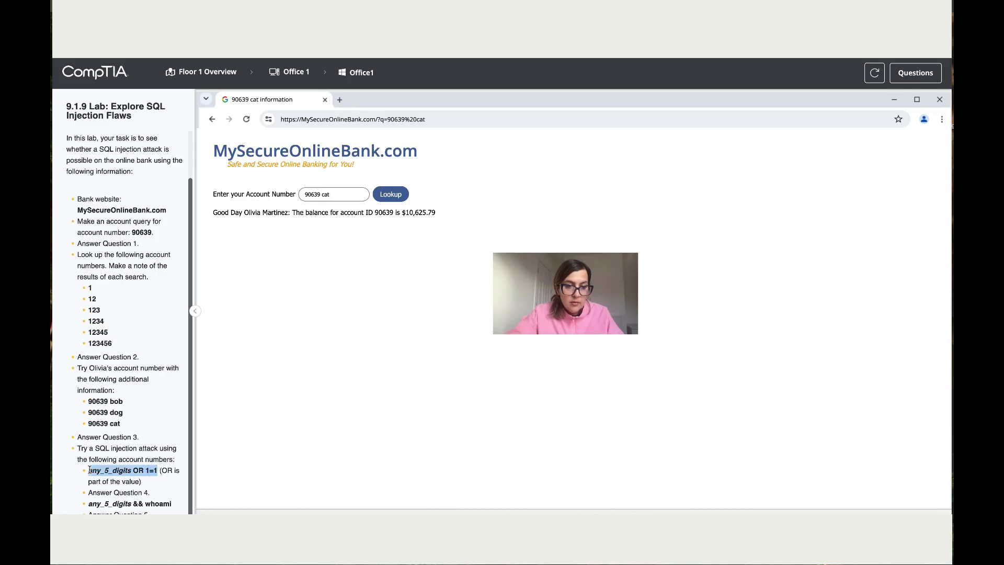
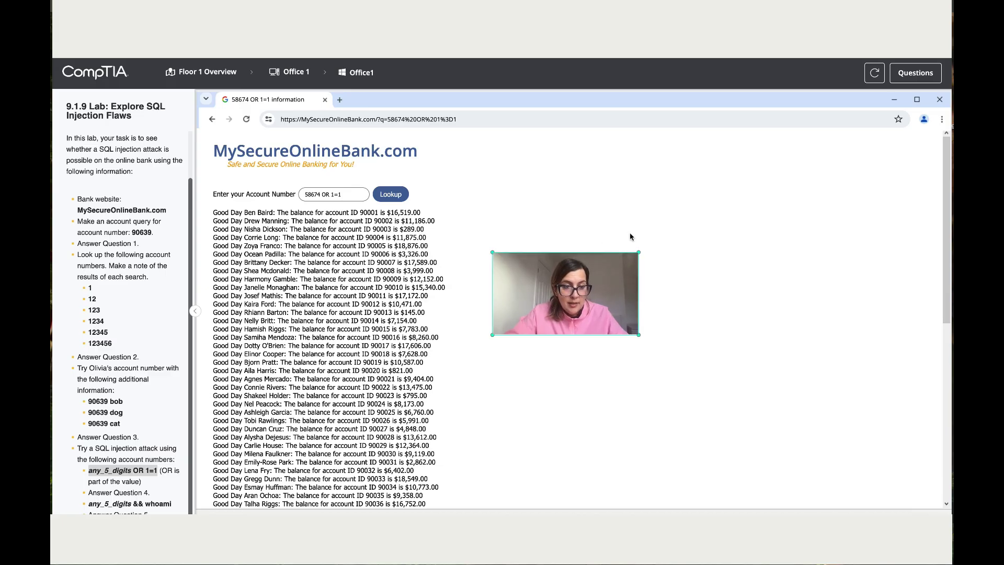
Step: Reopen the lab questions and answer question 4 with the requested customer's account number from the lookup results
click(910, 78)
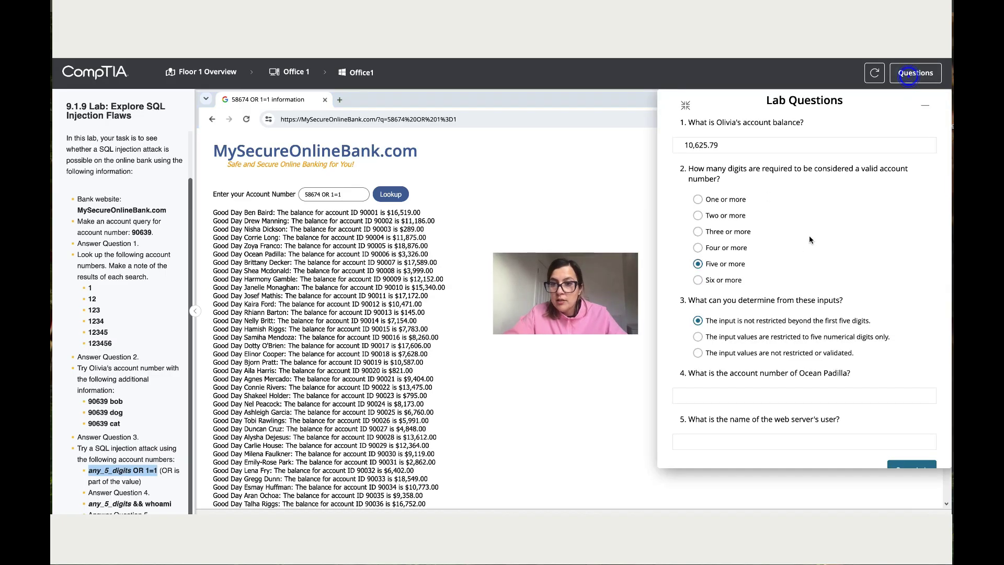
scroll(773, 316, down, 2)
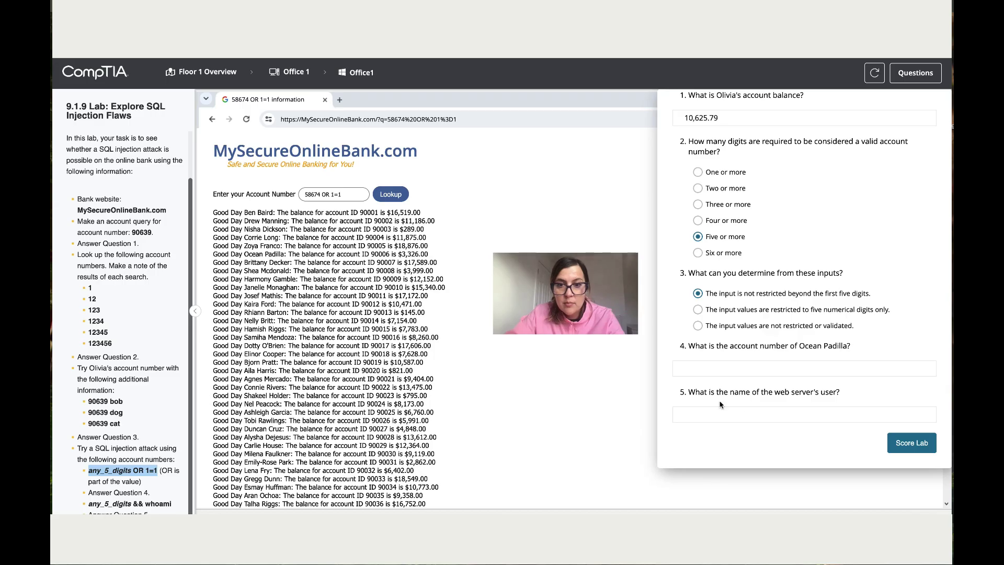
click(738, 367)
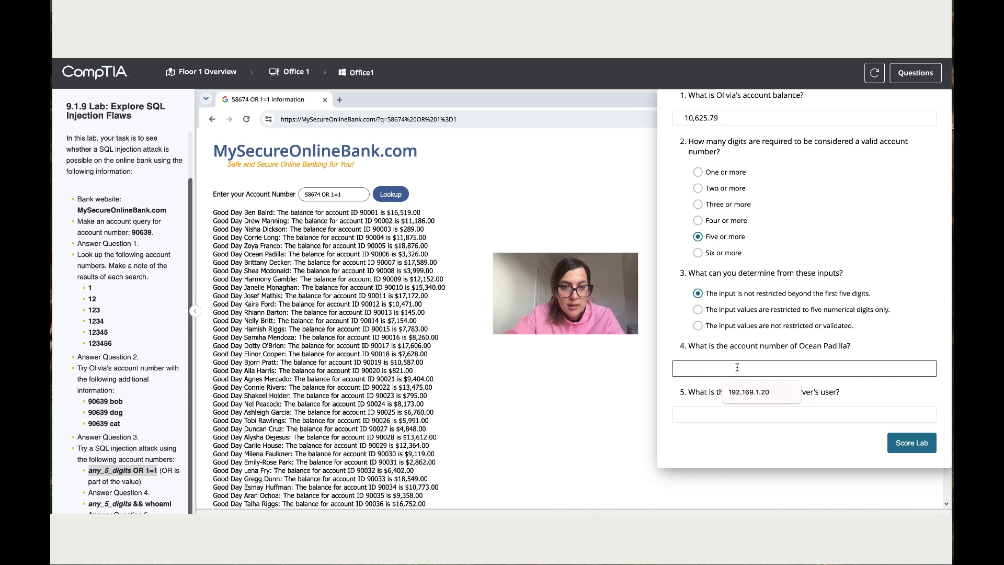
text(9)
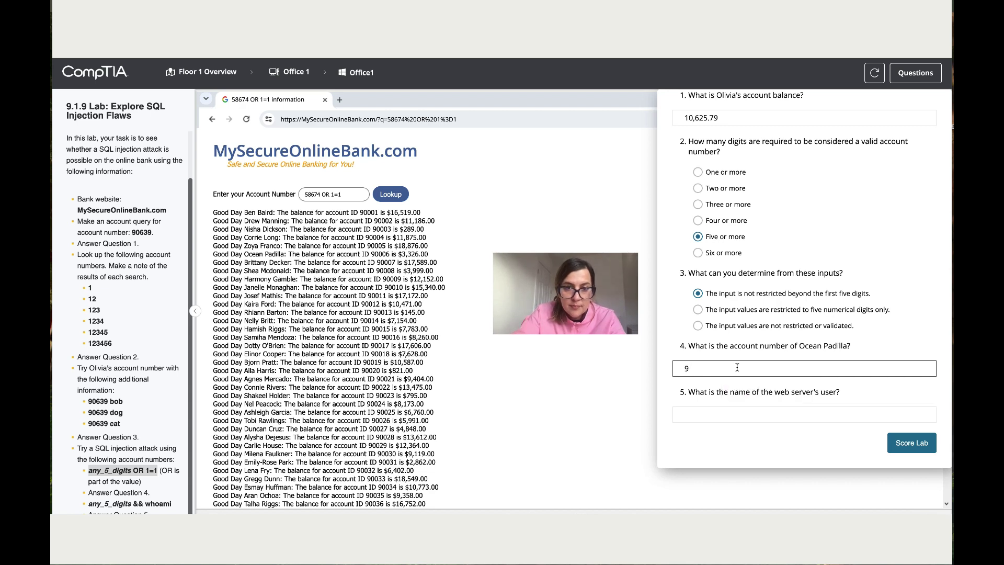
text(000)
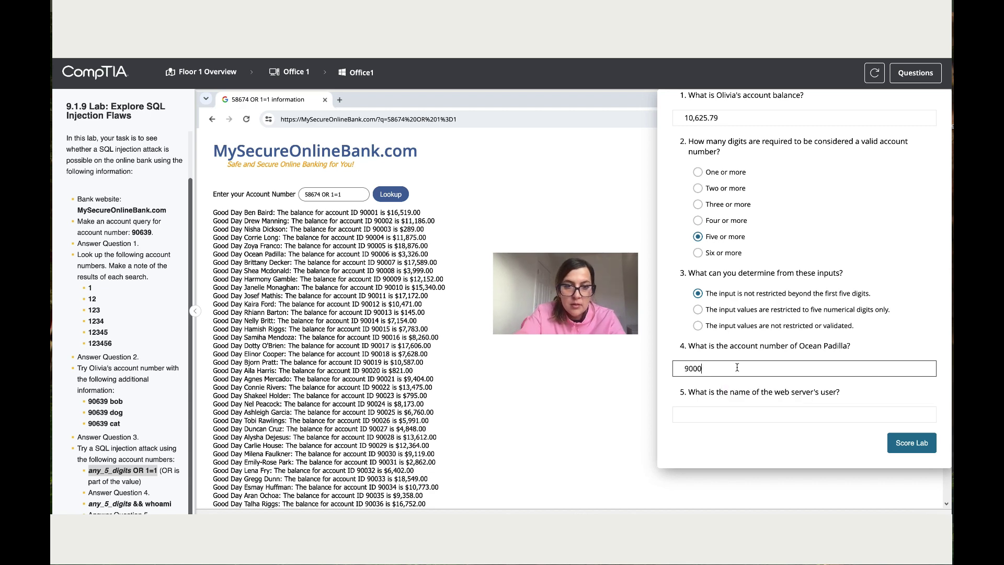
text(6)
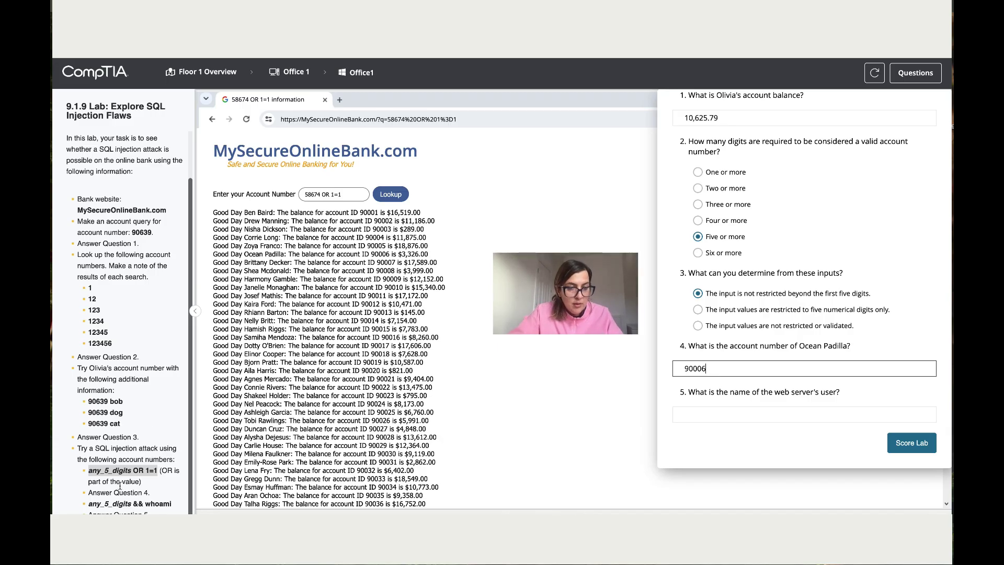
Step: Select the second SQL injection test value, "any_5_digits && whoami", in the lab instructions
click(90, 505)
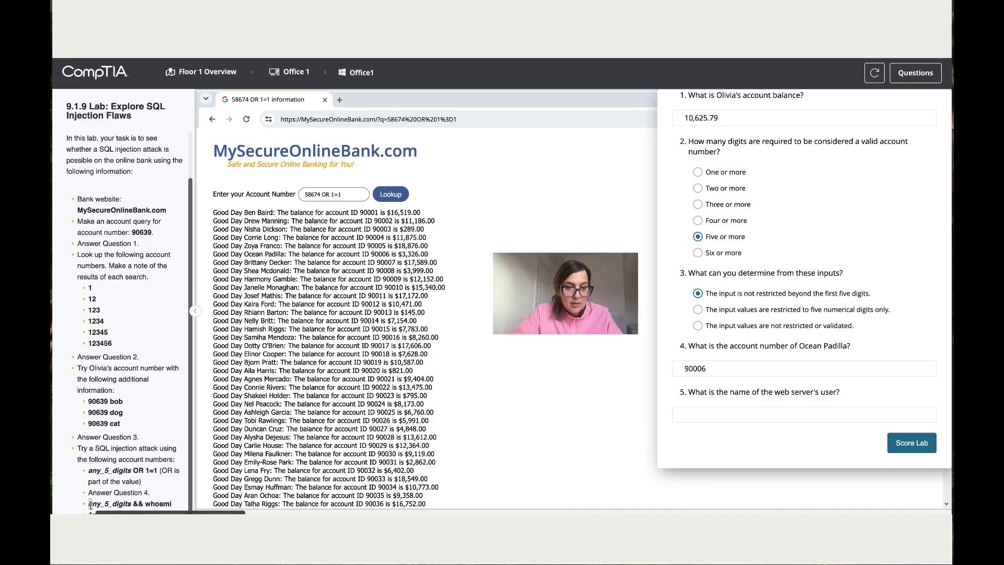
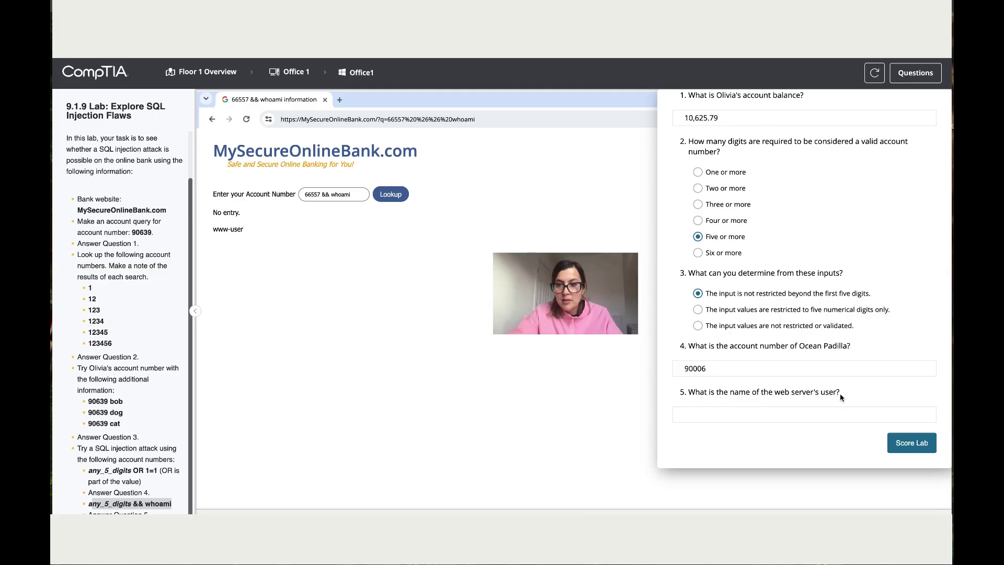
Step: Answer question 5 with "www-user" as the web server's user name and submit the lab for scoring
click(785, 418)
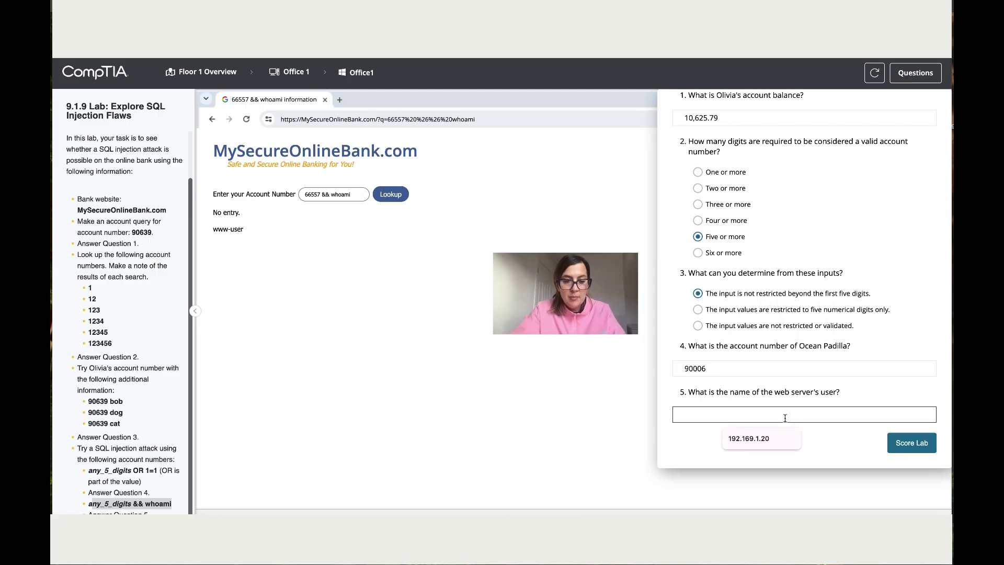
text(www-)
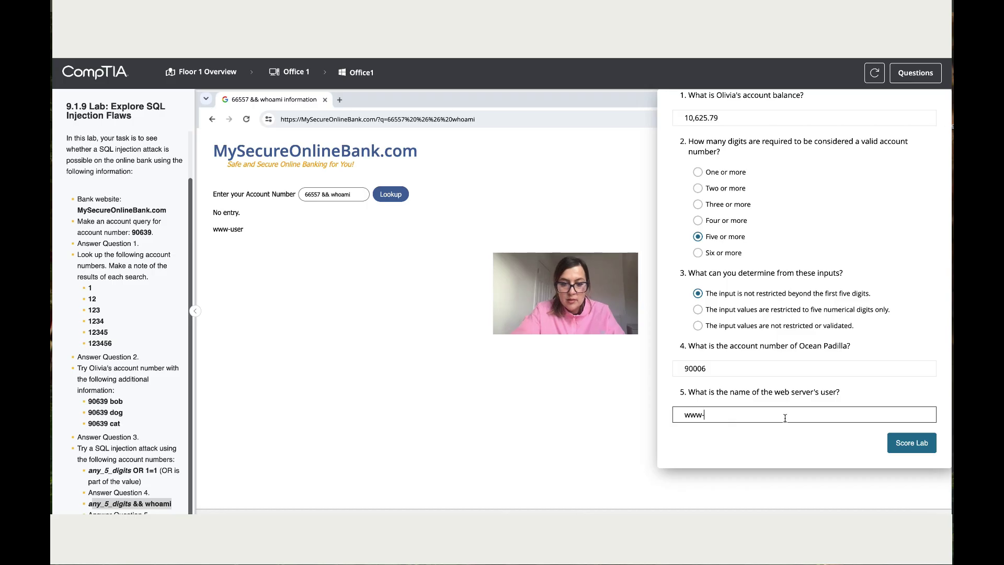
text(user)
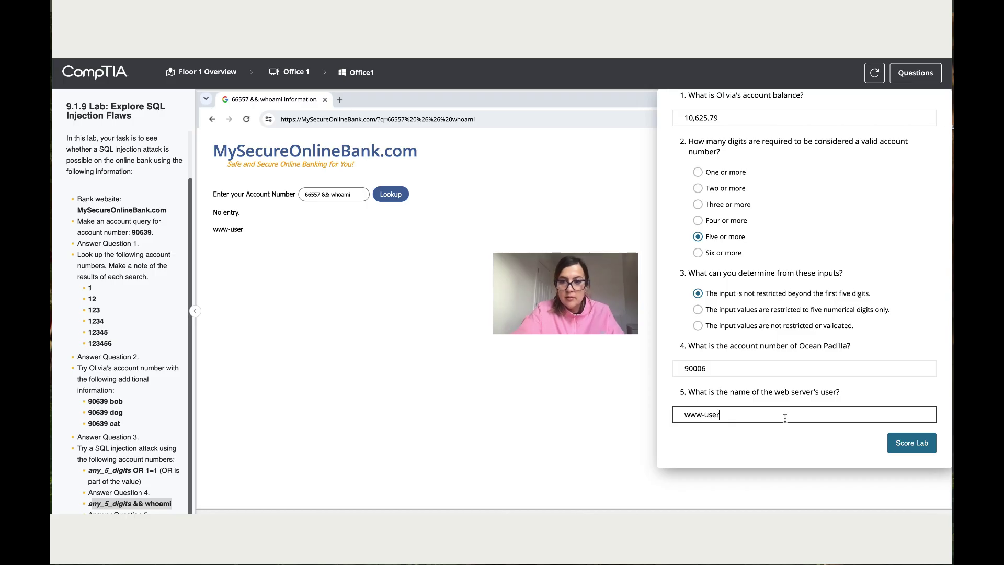
click(910, 442)
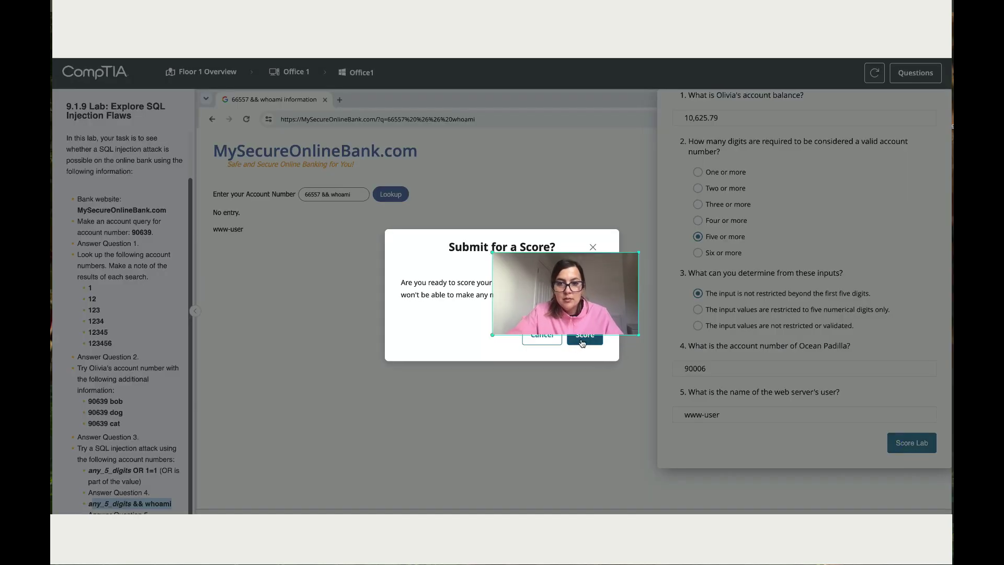
click(584, 339)
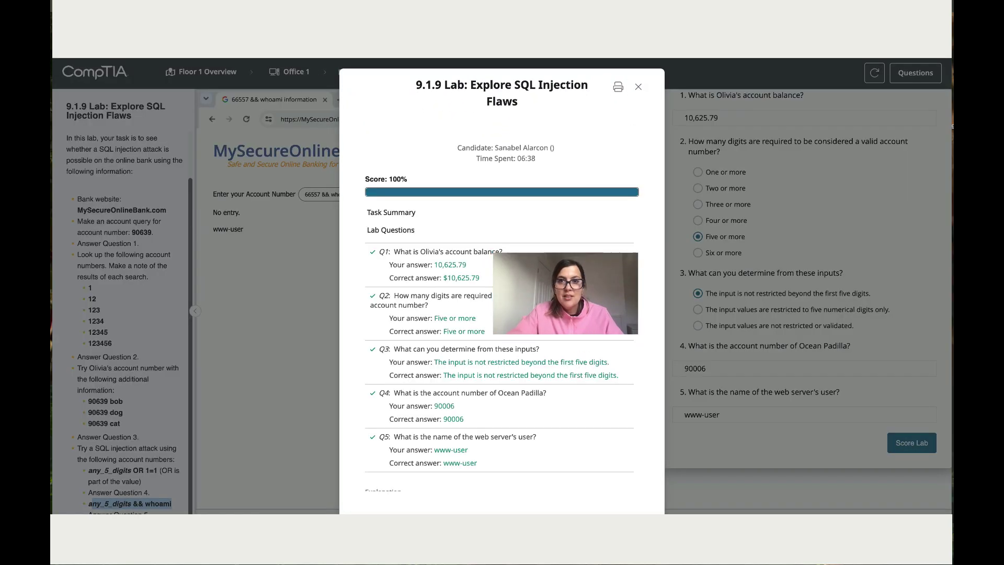